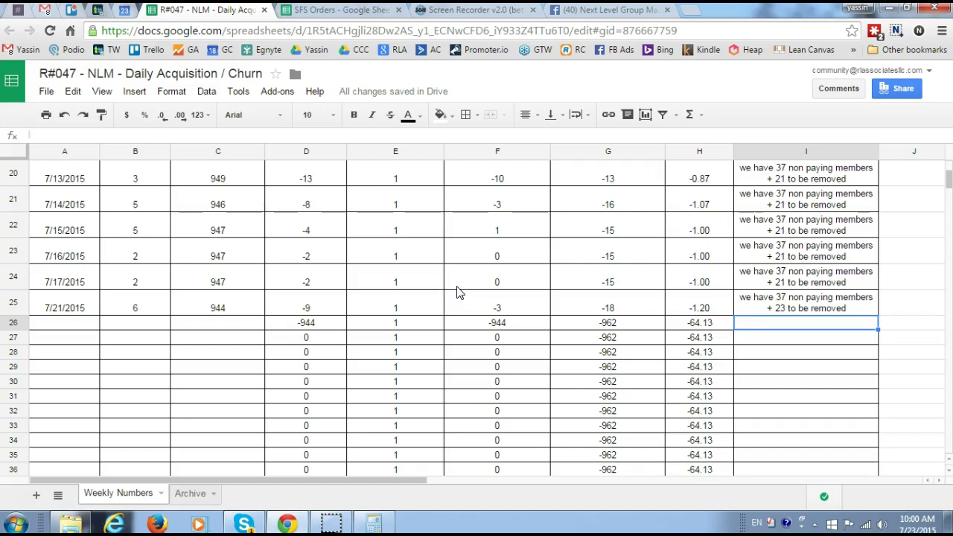
- Cycle through the browser tabs and bring up the Facebook group's members list sorted by join date
left_click(342, 10)
left_click(228, 14)
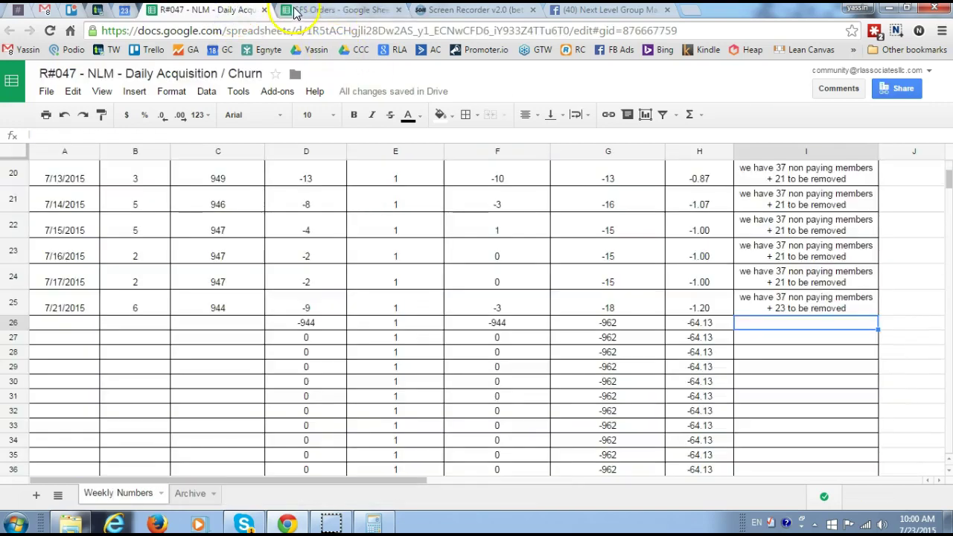
left_click(291, 10)
left_click(245, 13)
left_click(316, 10)
left_click(304, 201)
left_click_drag(605, 10, 483, 17)
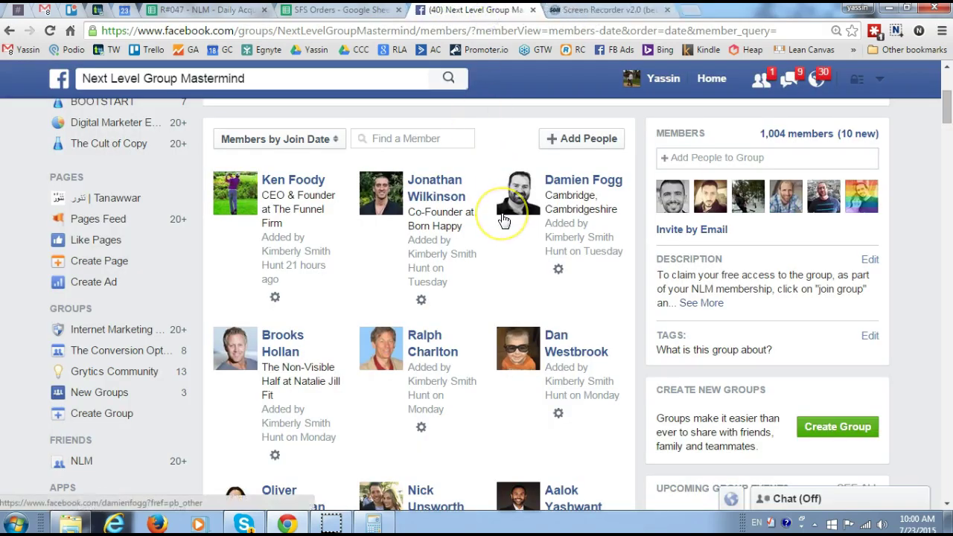
- Scan the newest group members, then return to the churn sheet showing 944 members on 7/21/2015
scroll(498, 216, "up", 1)
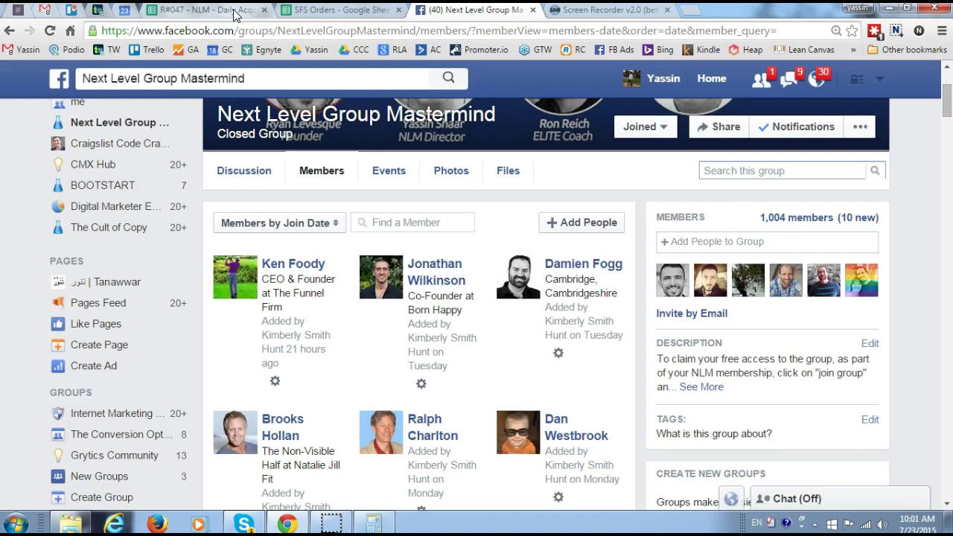
left_click(235, 15)
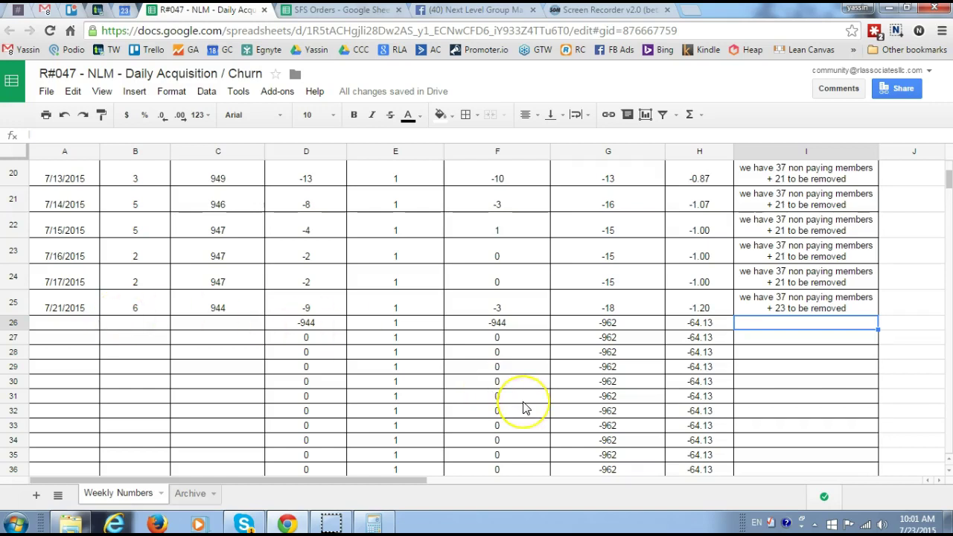
- Extend the date series from A25 so A26 reads 7/22/2015
left_click(89, 300)
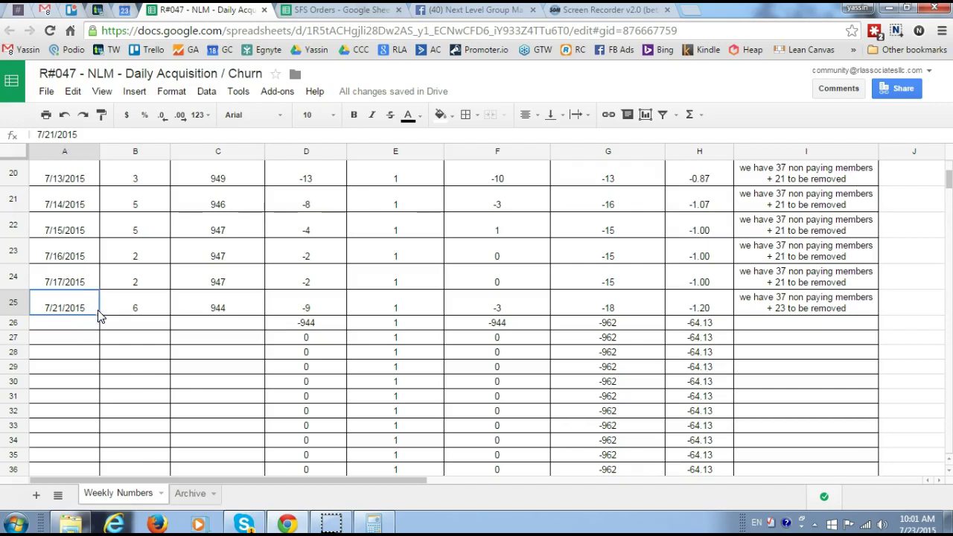
left_click_drag(99, 319, 87, 326)
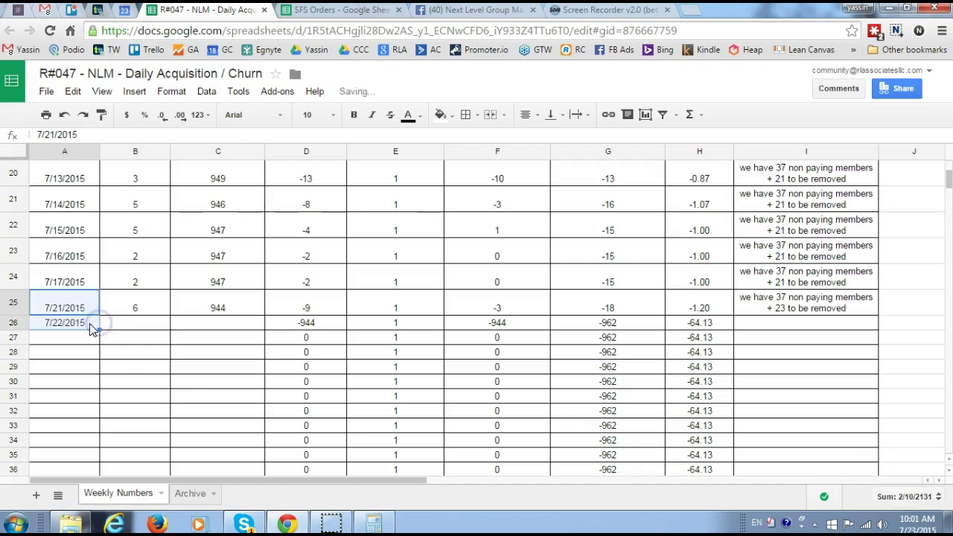
left_click(82, 324)
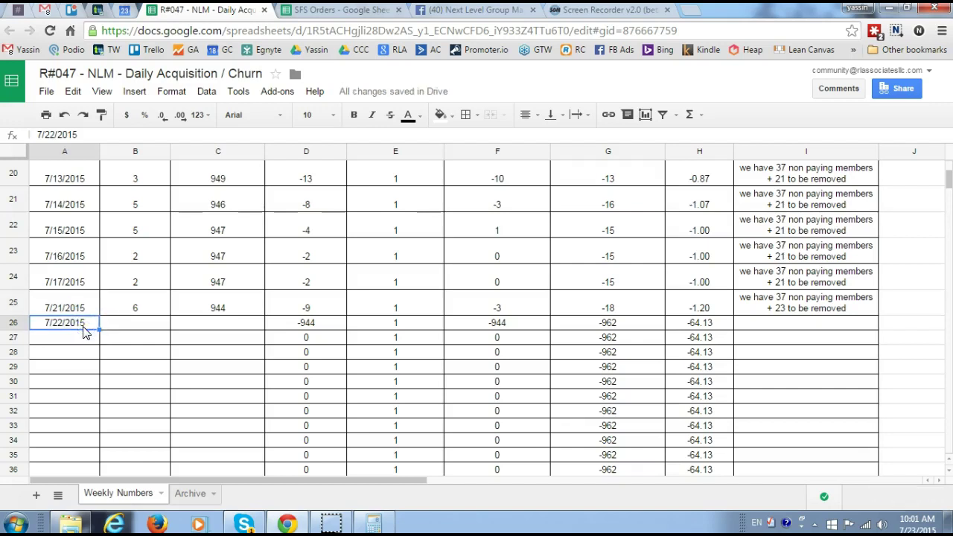
- Reload the Facebook group's member list and sort it by join date
left_click(476, 9)
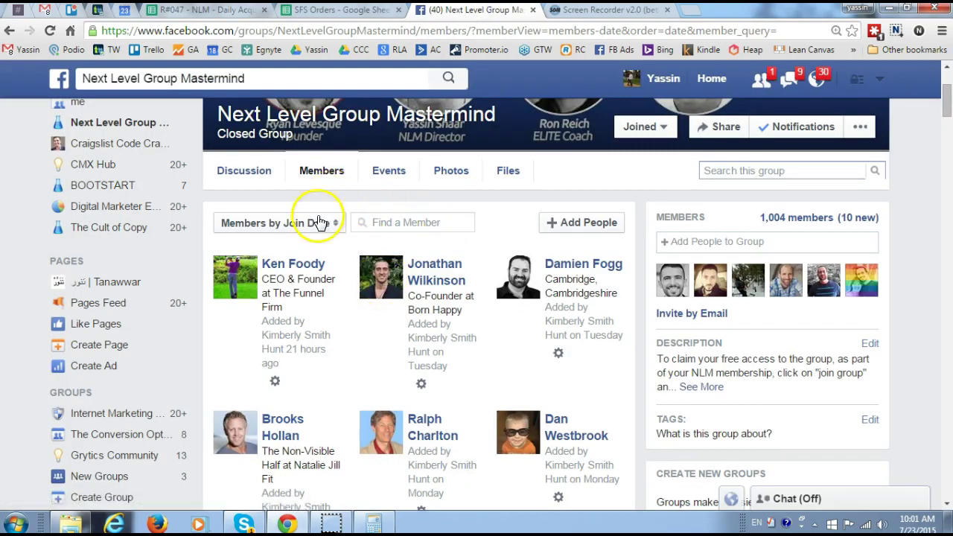
left_click(335, 184)
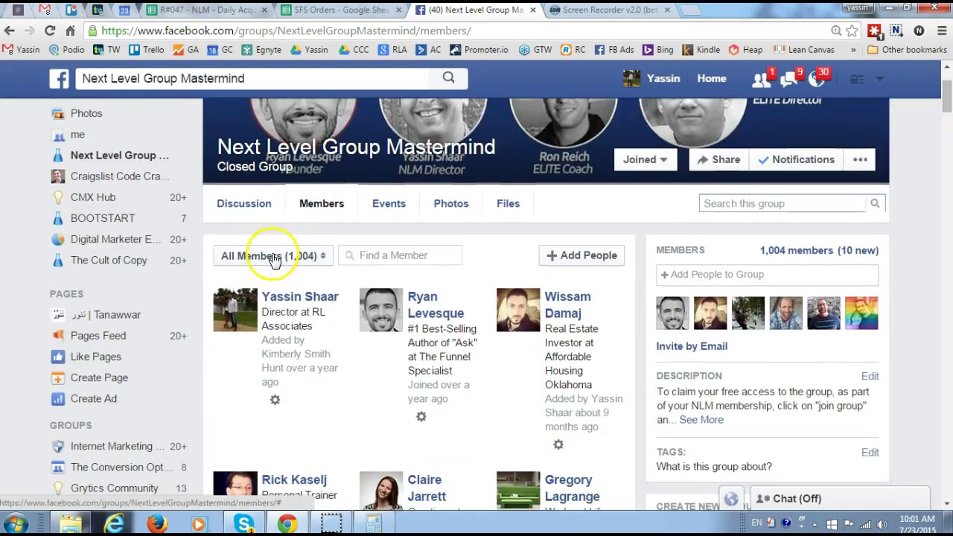
left_click(260, 254)
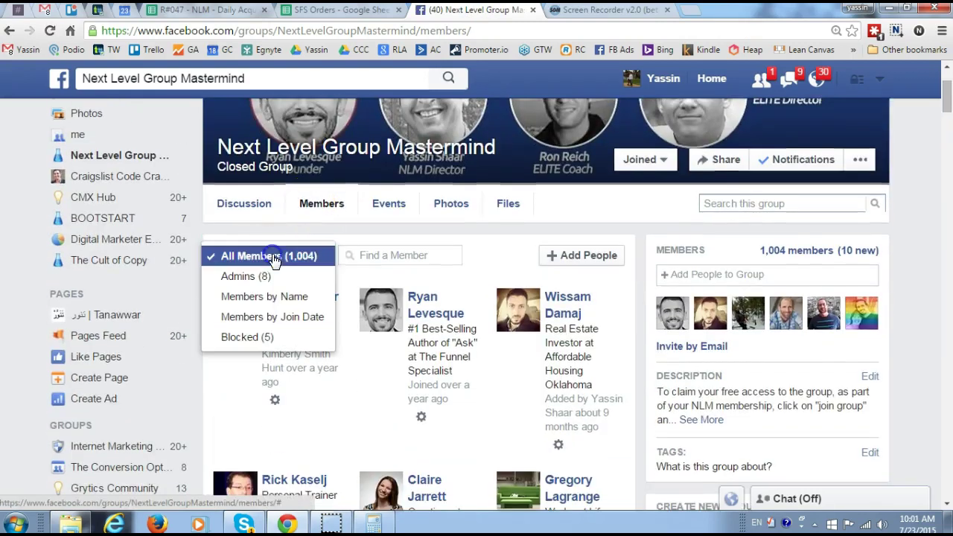
left_click(275, 319)
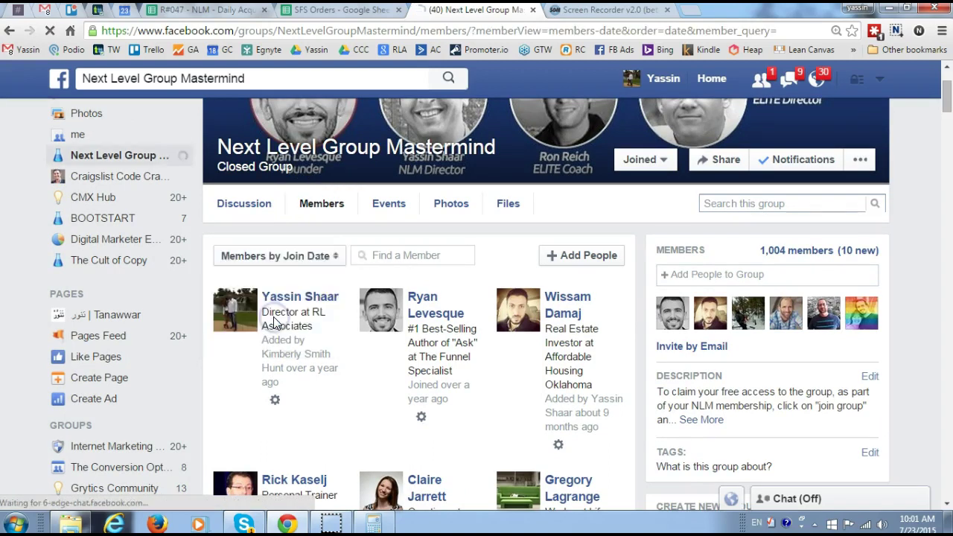
left_click(331, 323)
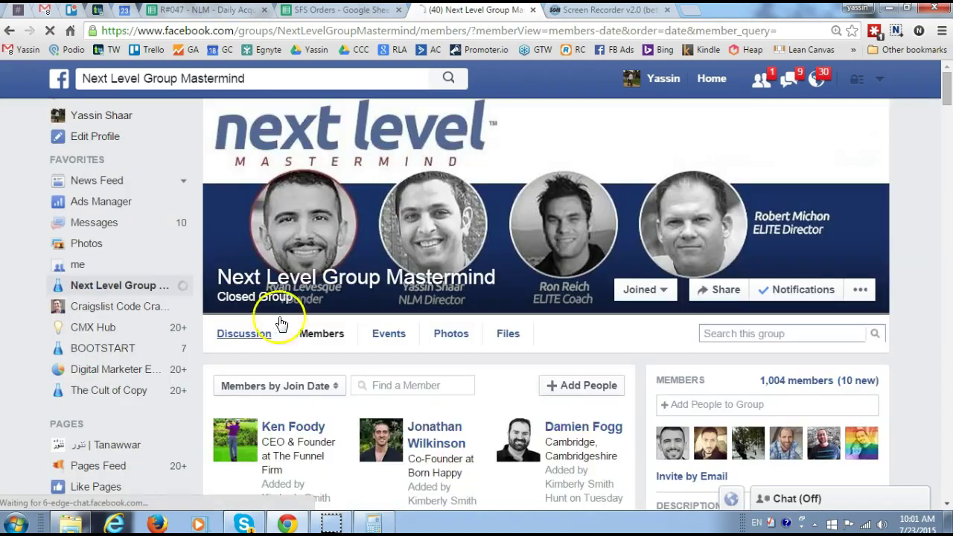
- Scroll the member list and confirm the newest member joined on July 22, 2015
scroll(333, 320, "down", 2)
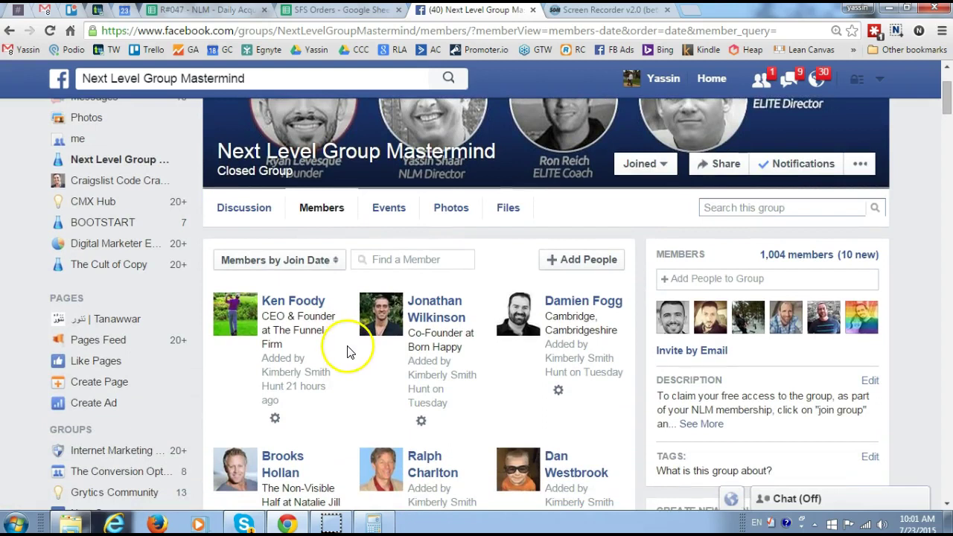
scroll(349, 351, "down", 1)
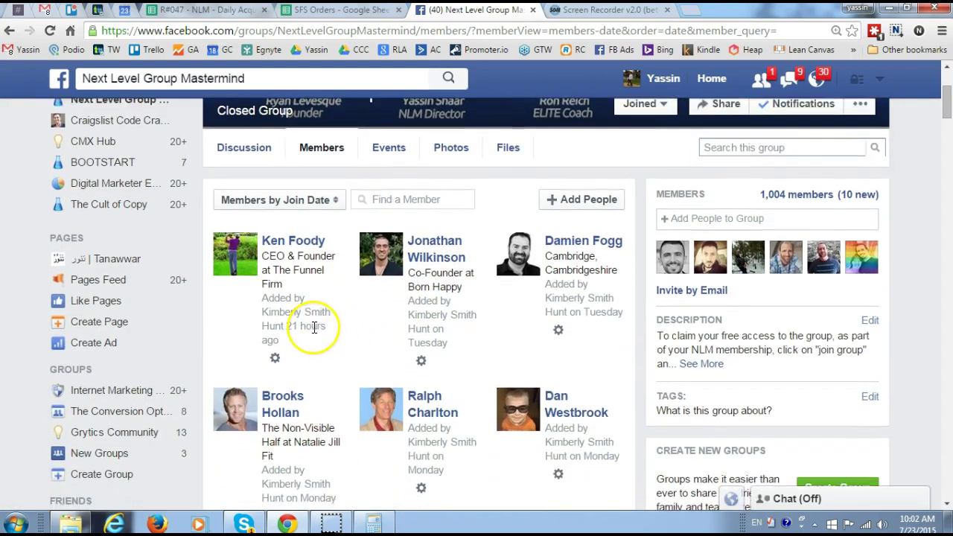
mouse_move(314, 327)
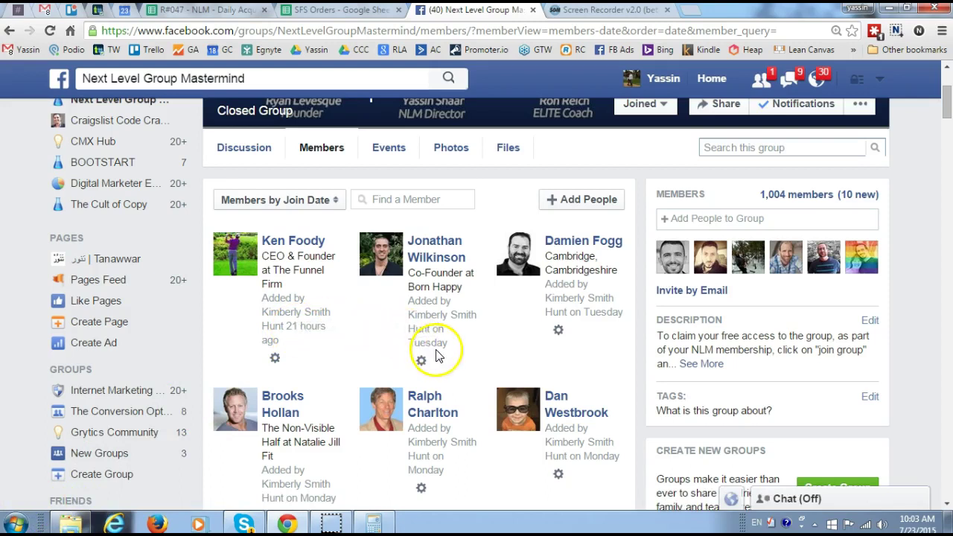
scroll(512, 338, "down", 1)
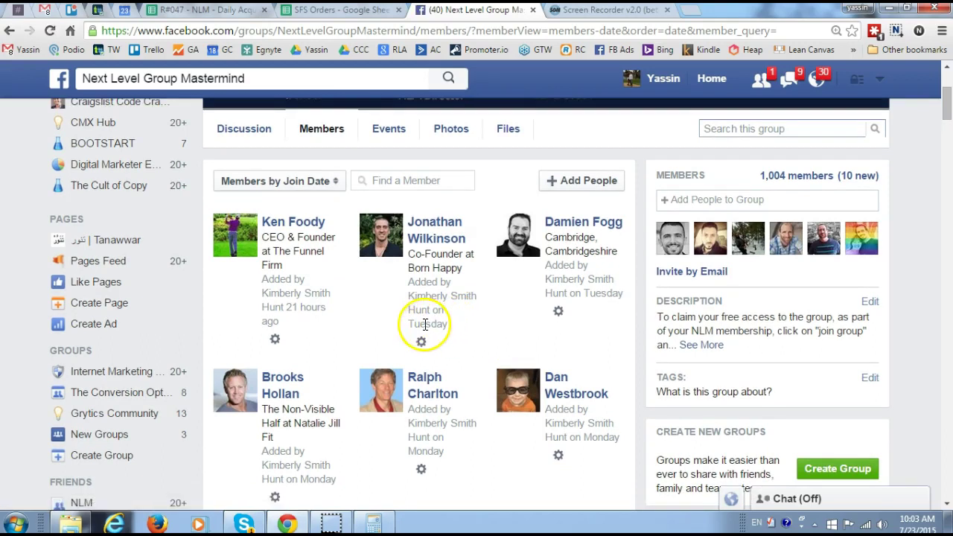
mouse_move(420, 324)
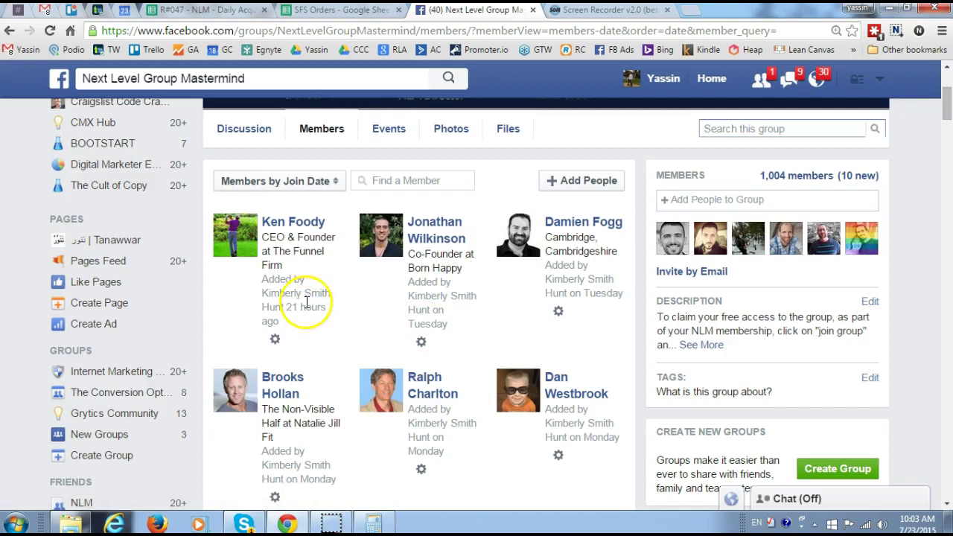
mouse_move(305, 303)
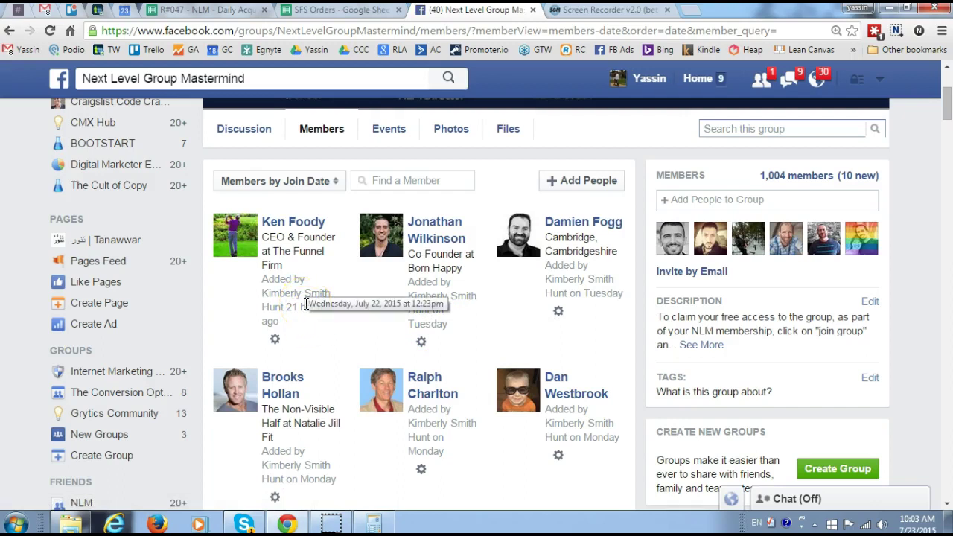
- Record 1 new member in B26, then count the 23 e-mails on the SFS Orders removal list
left_click(181, 12)
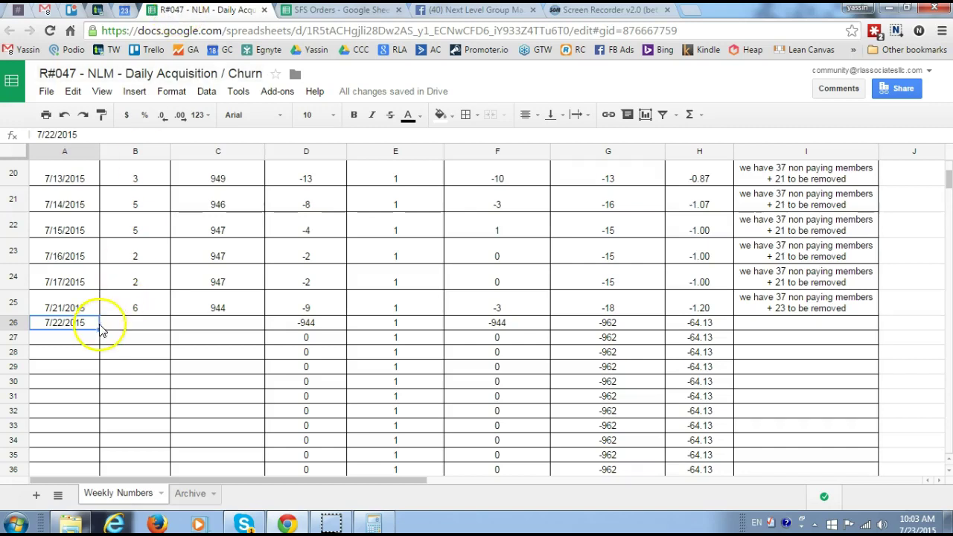
left_click(126, 322)
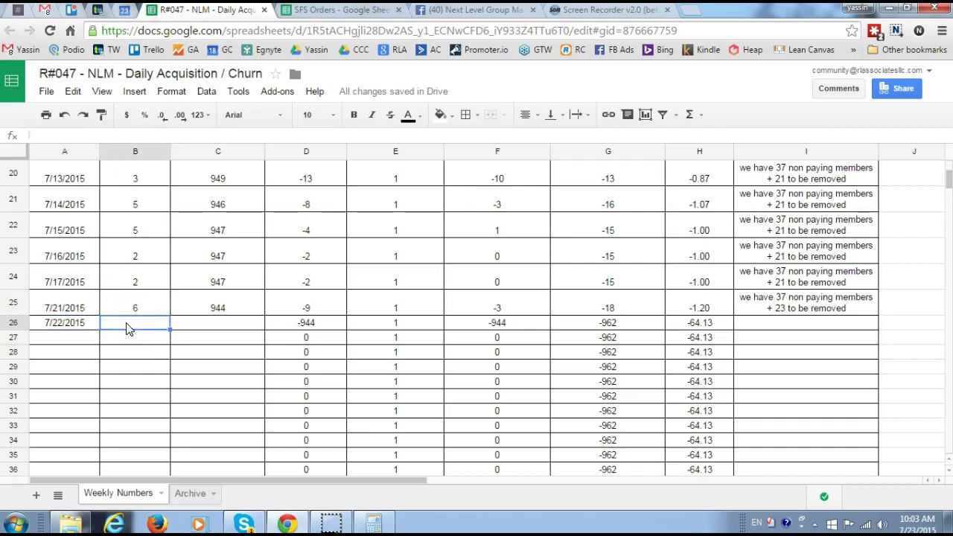
type("1")
key("Return")
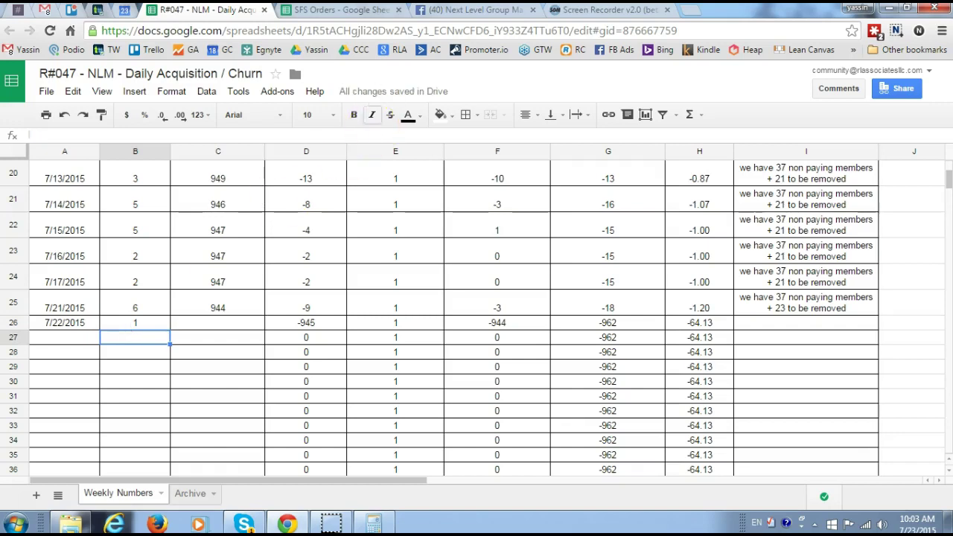
left_click(342, 11)
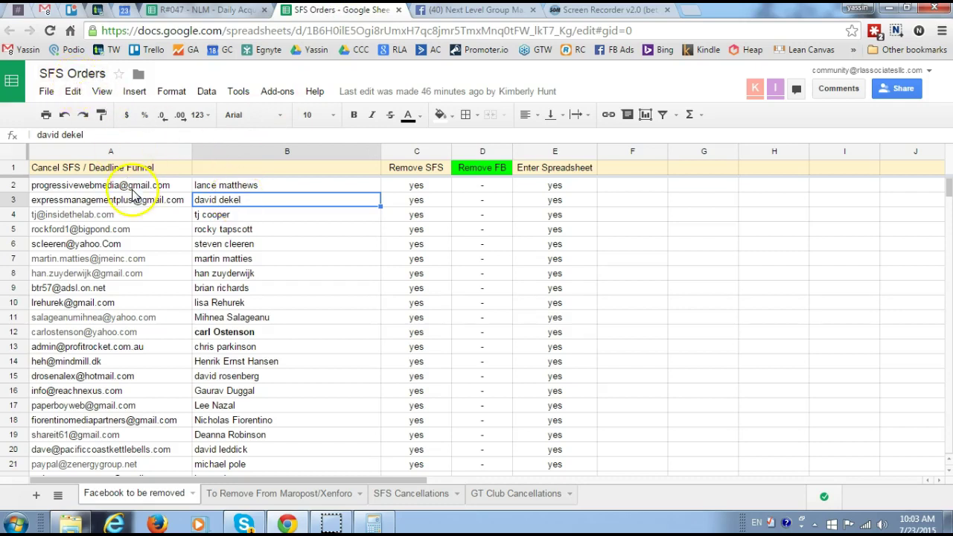
left_click_drag(128, 186, 103, 393)
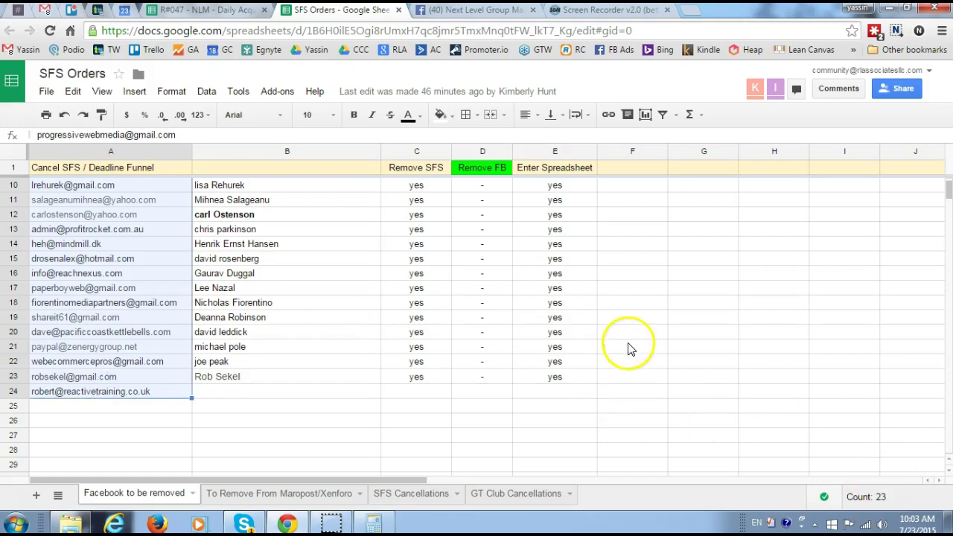
- Use Calculator to compute 1004 − 23 − 37, giving 944 members
left_click(454, 12)
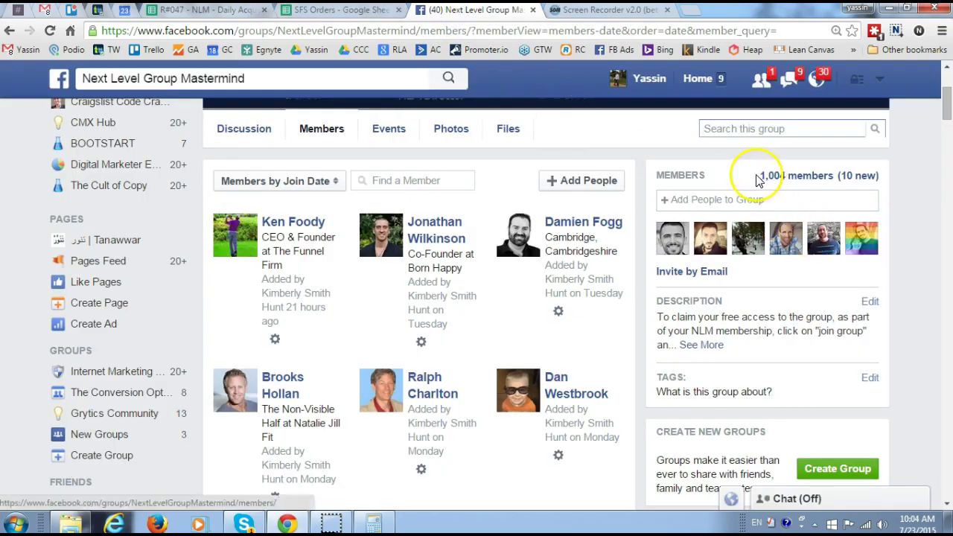
left_click(373, 523)
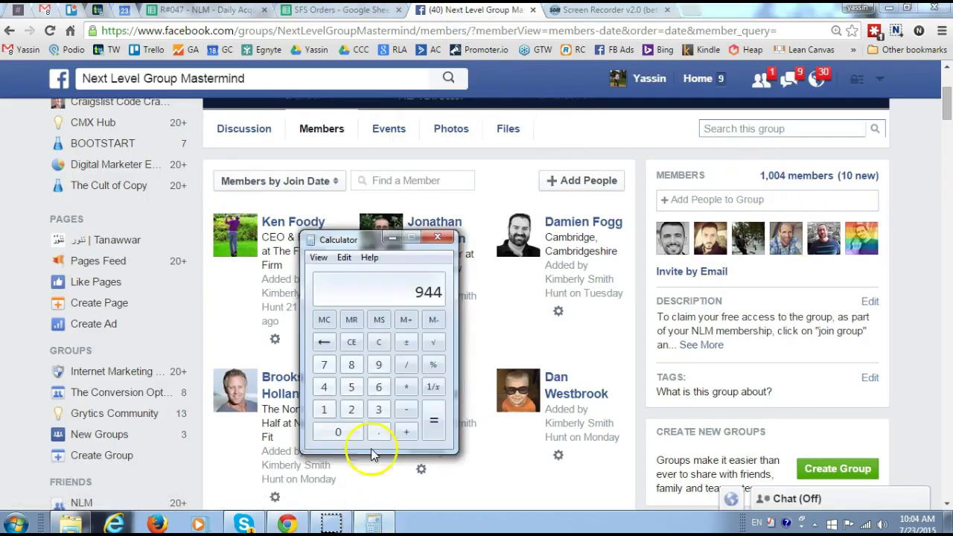
left_click(378, 342)
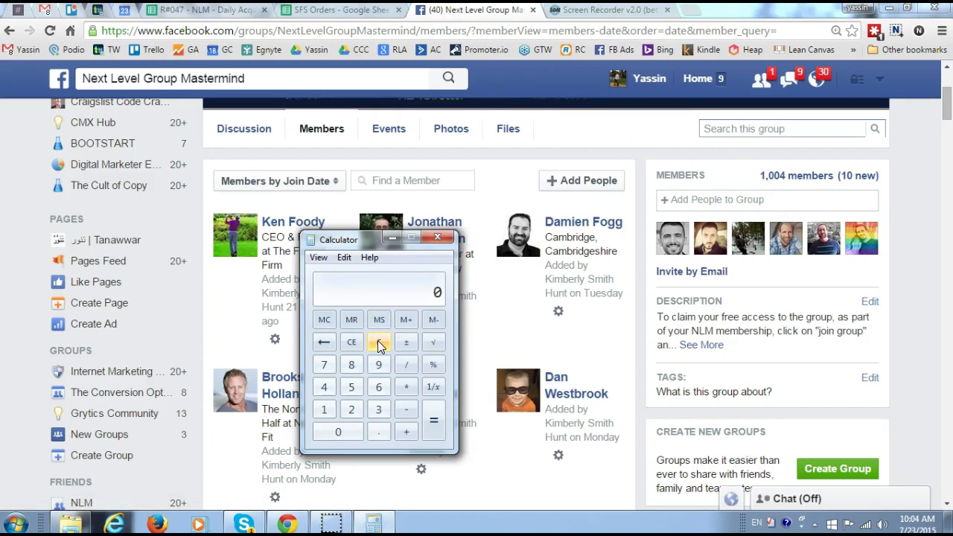
type("1004")
key("minus")
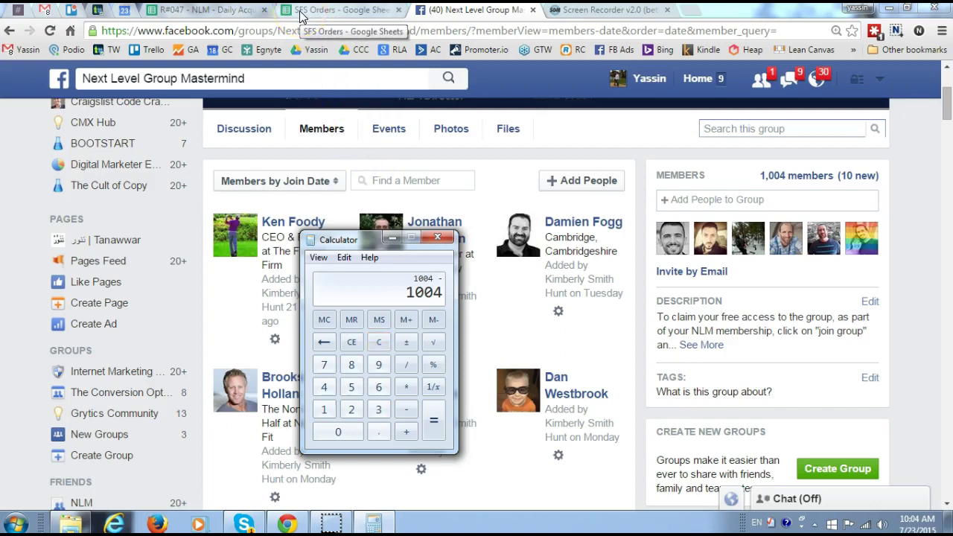
type("23")
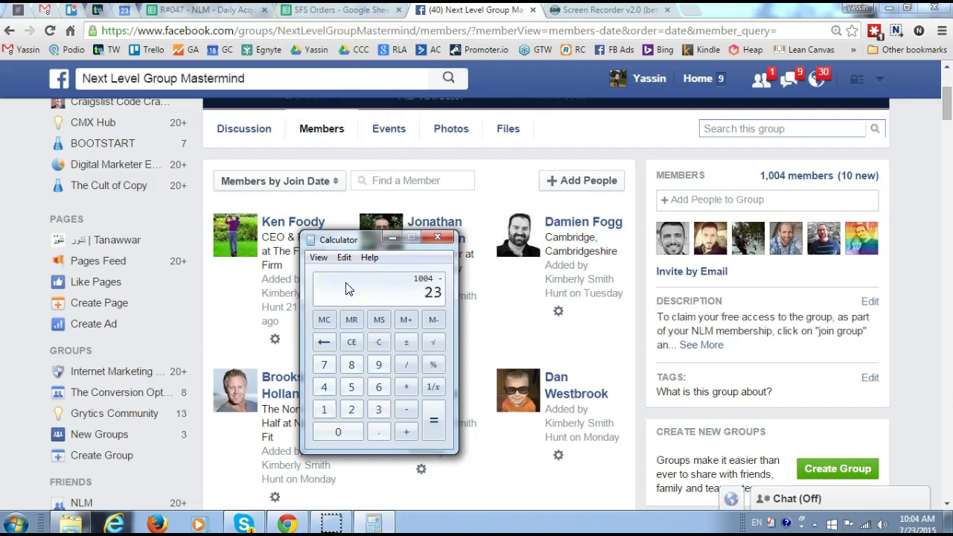
key("Return")
key("minus")
type("37")
key("Return")
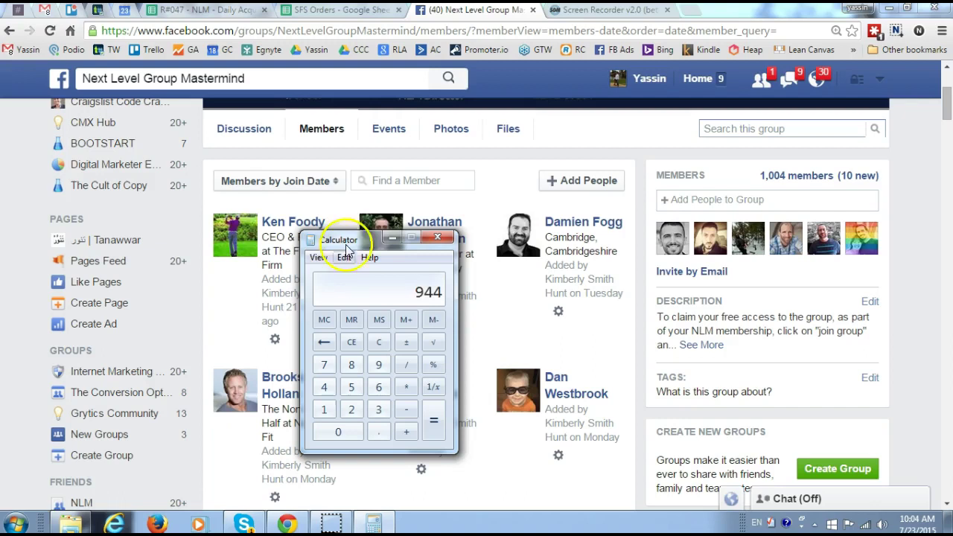
- Enter 944 as the 7/22/2015 total-members figure in C26
left_click(218, 10)
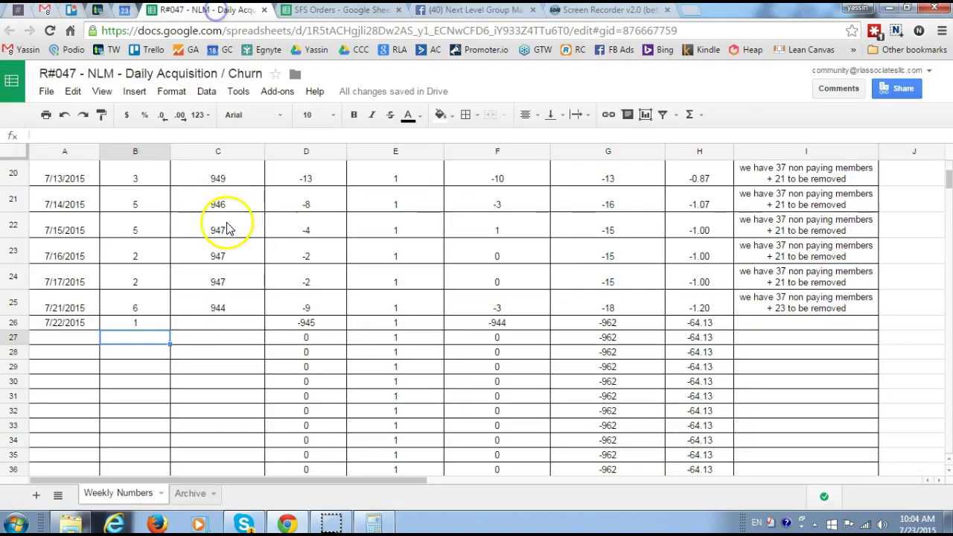
left_click(205, 325)
type("944")
key("Return")
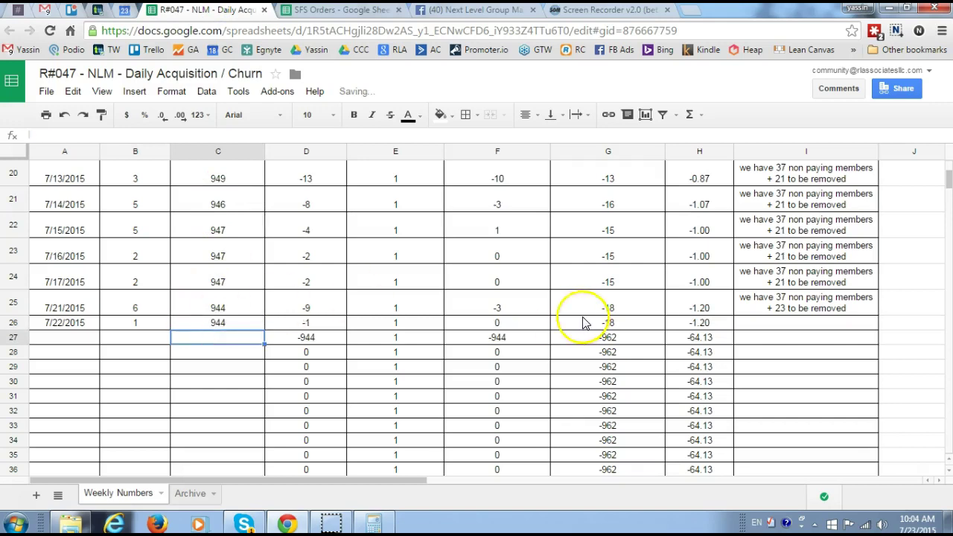
- Copy the I25 removal note into I26 and set it to '23 to be removed'
left_click(798, 307)
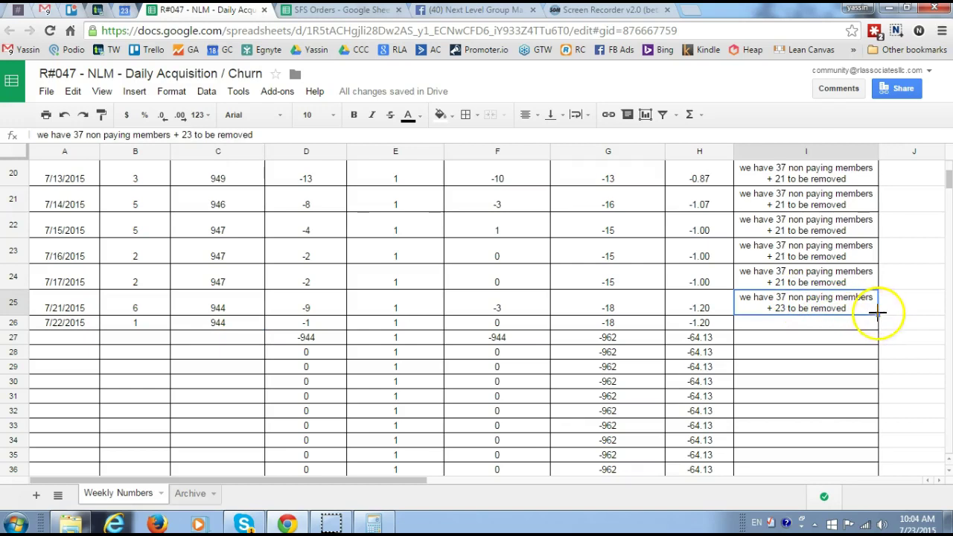
left_click_drag(876, 313, 878, 321)
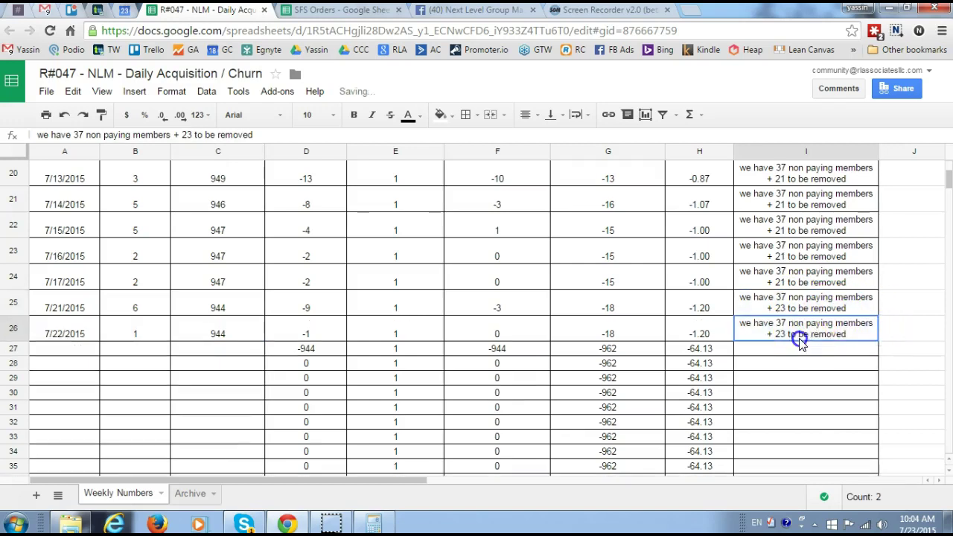
double_click(796, 335)
double_click(899, 324)
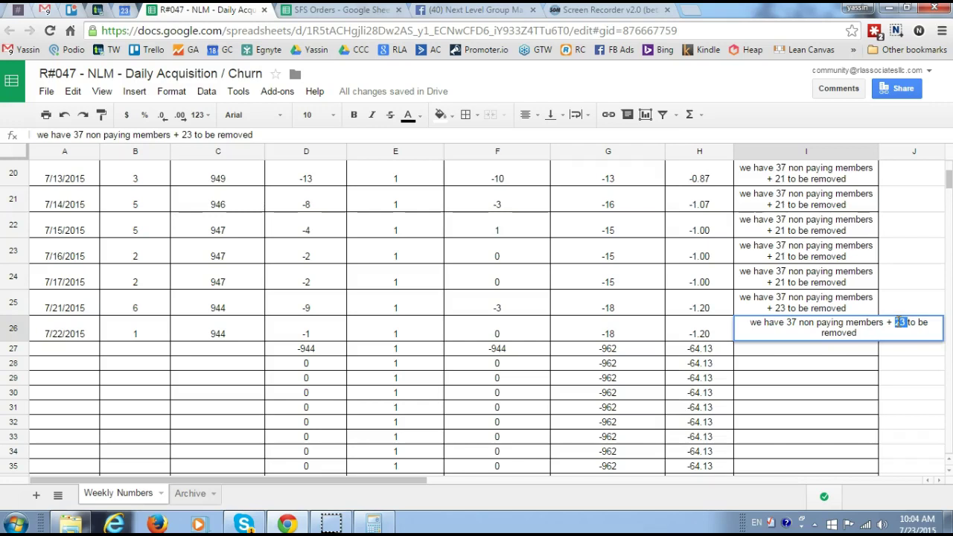
type("23")
key("Return")
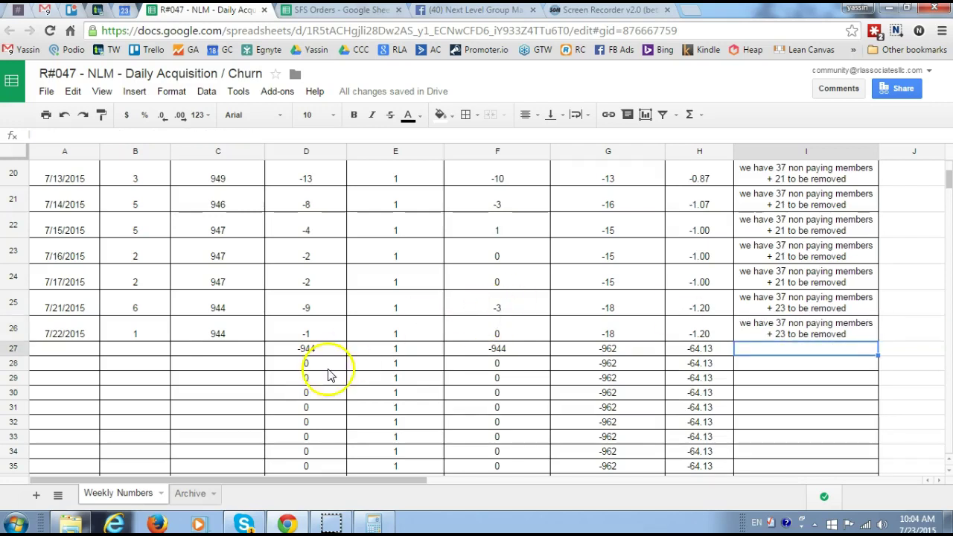